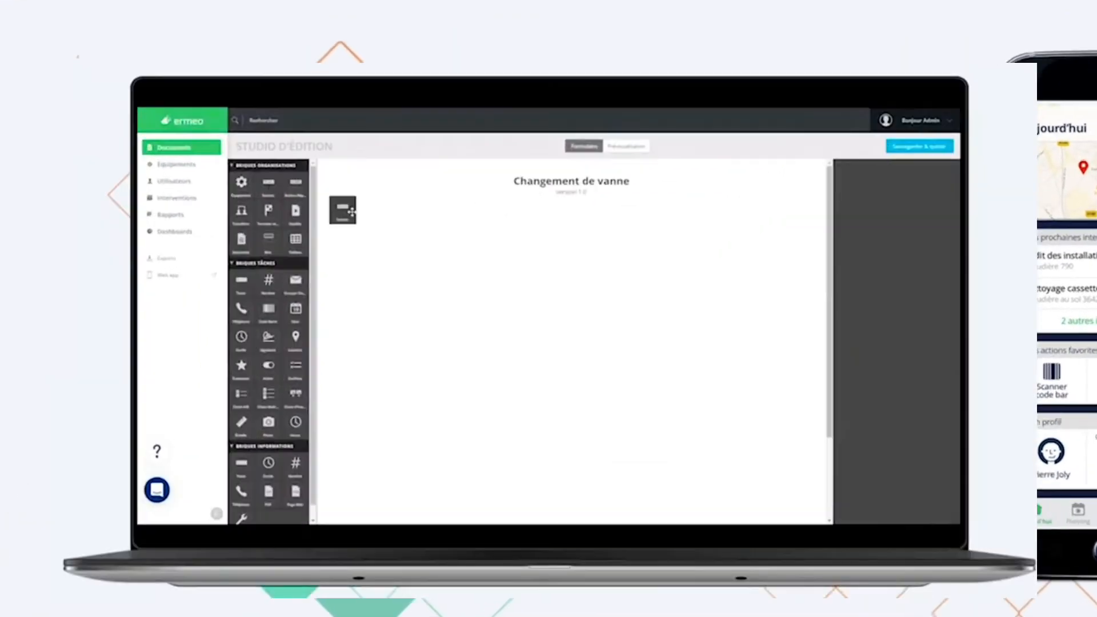
# Step: Drag a Section brick onto the Changement de vanne form as its title section
pyautogui.moveTo(351, 212); pyautogui.dragTo(354, 228)
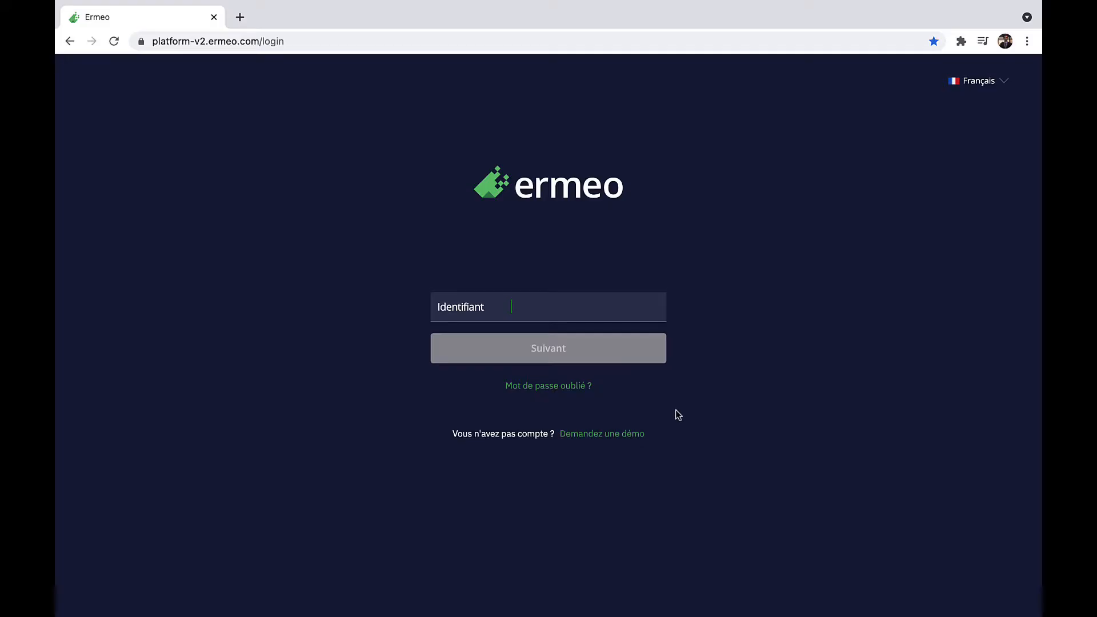
# Step: Sign in to Ermeo by pasting the saved identifier, continuing, and logging in with the password
pyautogui.hotkey('ctrl', 'v')
pyautogui.click(535, 346)
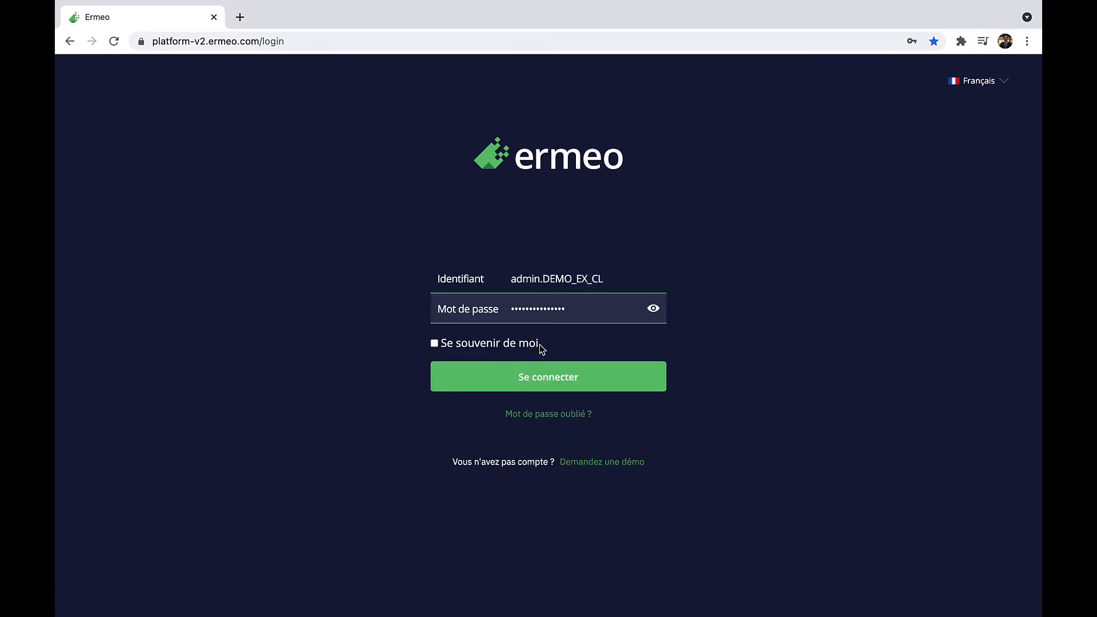
pyautogui.click(540, 378)
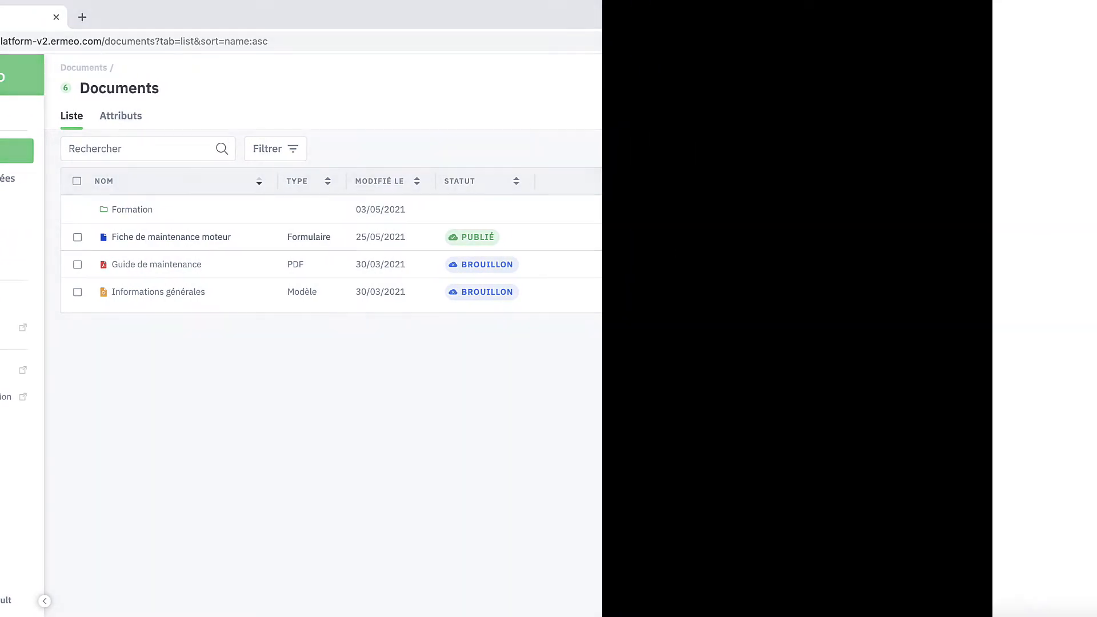
# Step: Validate the information form and enter 'Moteur 1' as the motor name in Relevés effectués
pyautogui.scroll(-2, 883, 273)
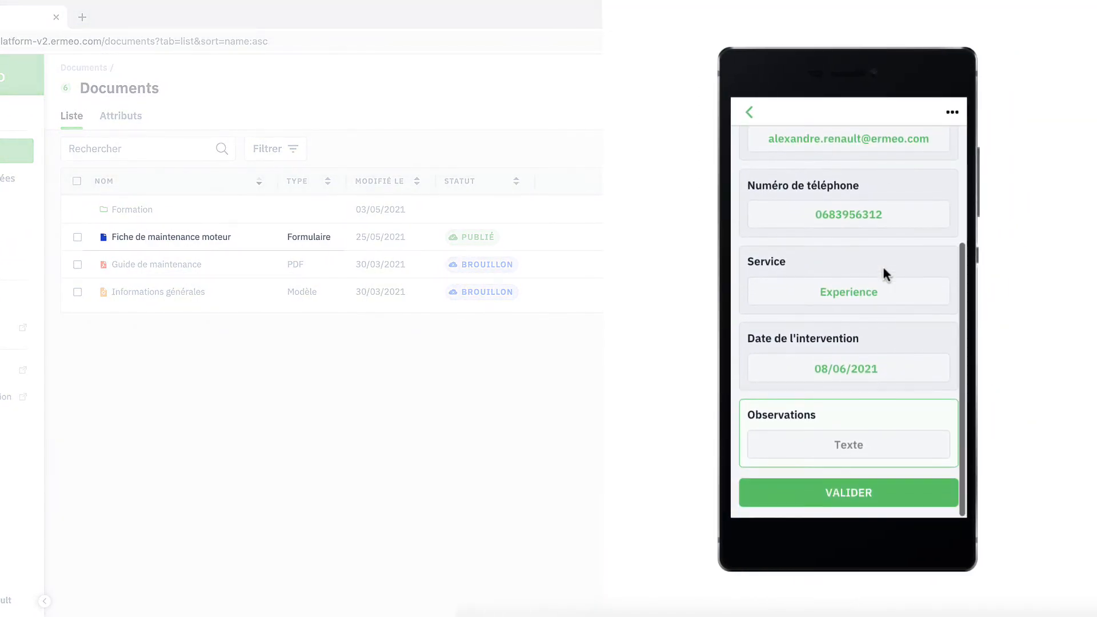
pyautogui.click(867, 492)
pyautogui.click(836, 266)
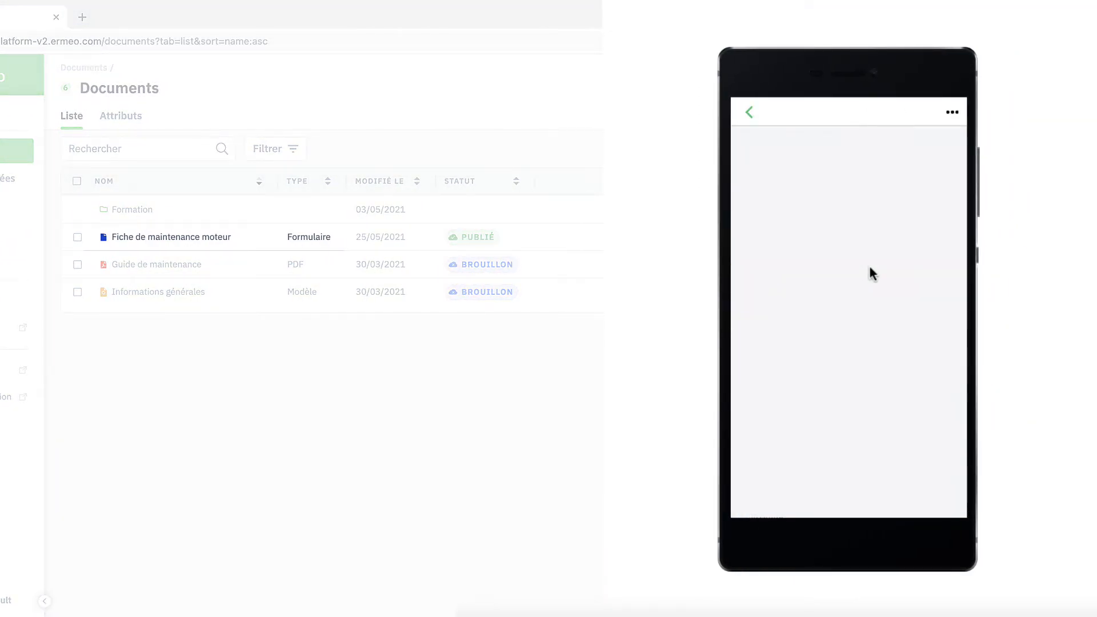
pyautogui.write('Moteur 1')
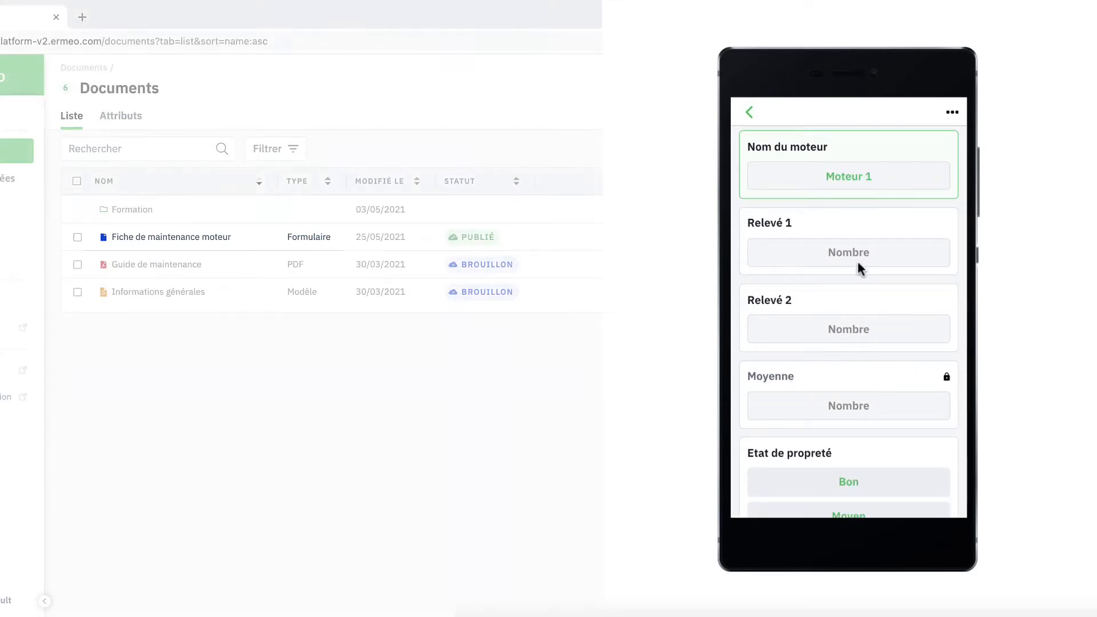
# Step: Zoom into the maintenance guide PDF to read the motor nameplate figures
pyautogui.scroll(-2, 857, 260)
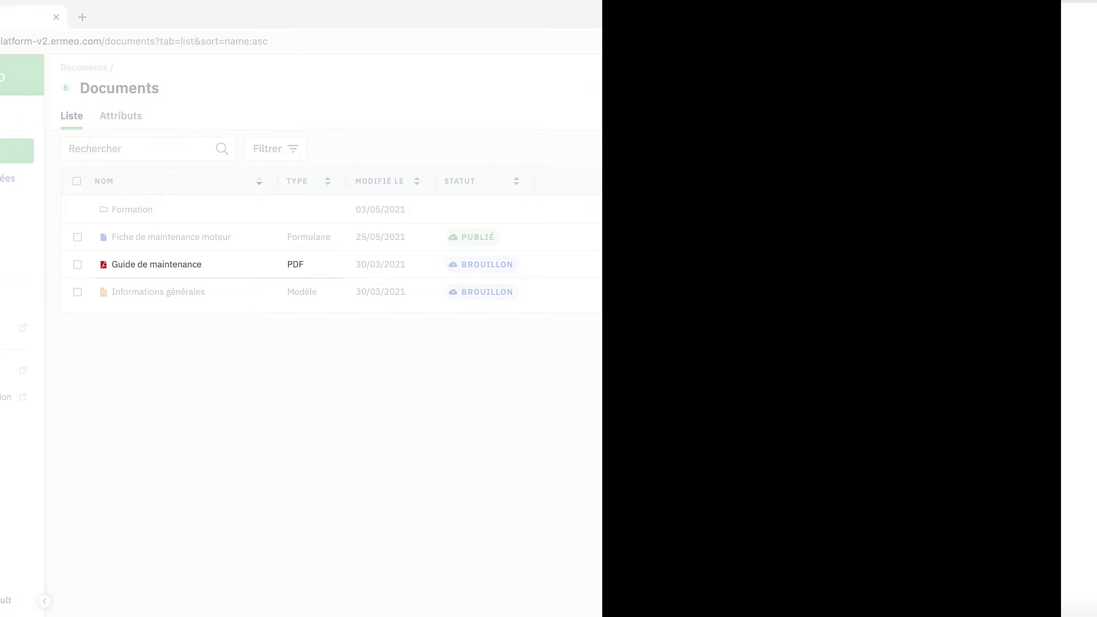
pyautogui.click(932, 156)
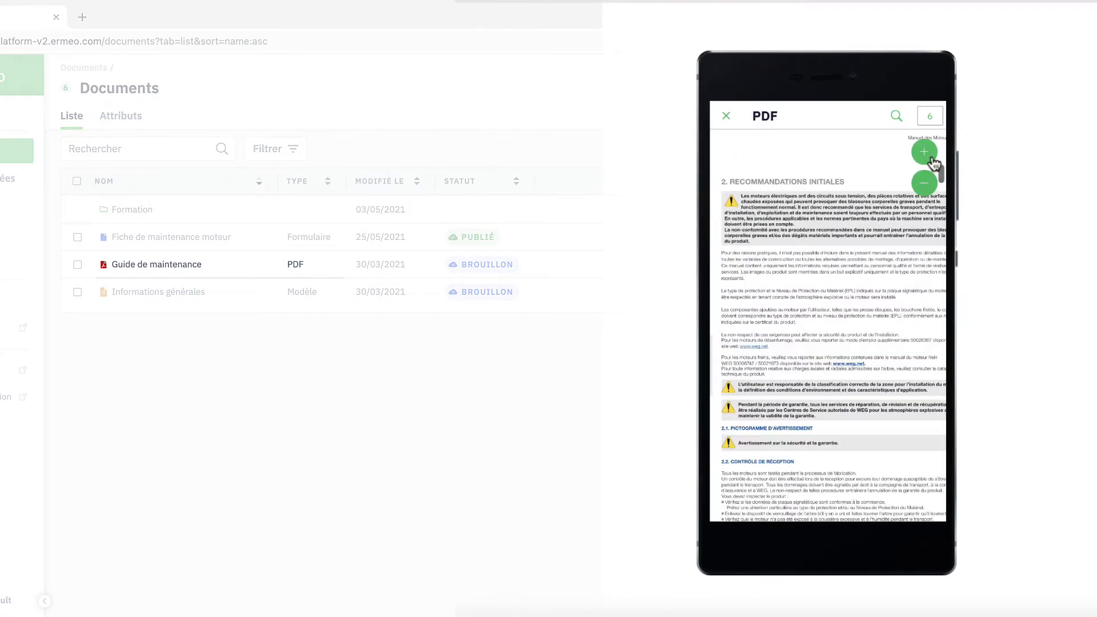
pyautogui.scroll(-1, 890, 232)
pyautogui.scroll(-5, 889, 231)
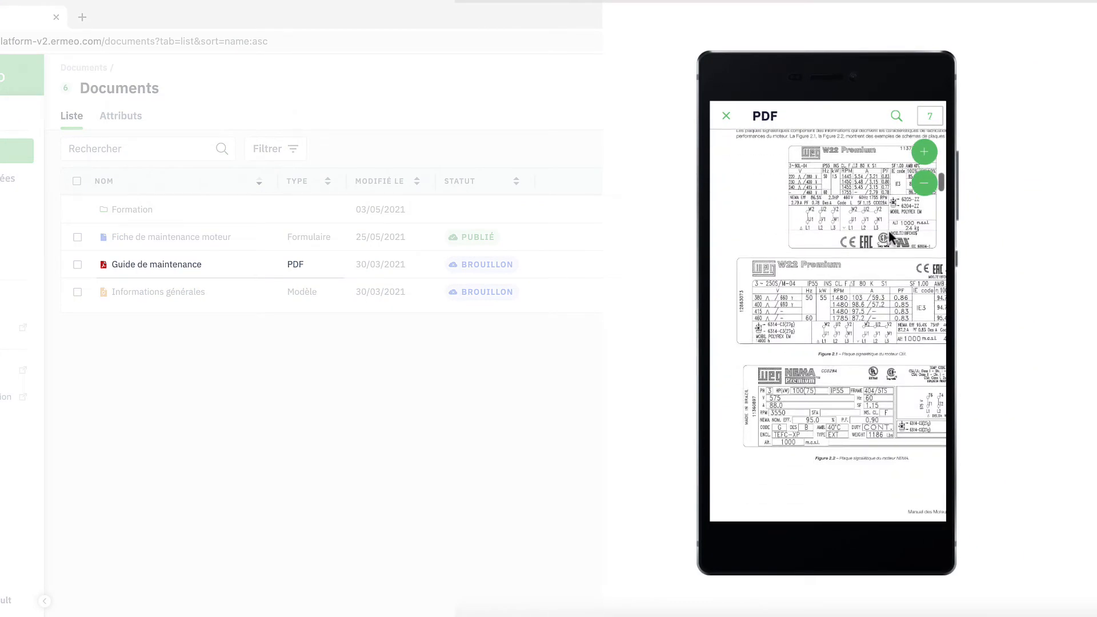
pyautogui.click(930, 151)
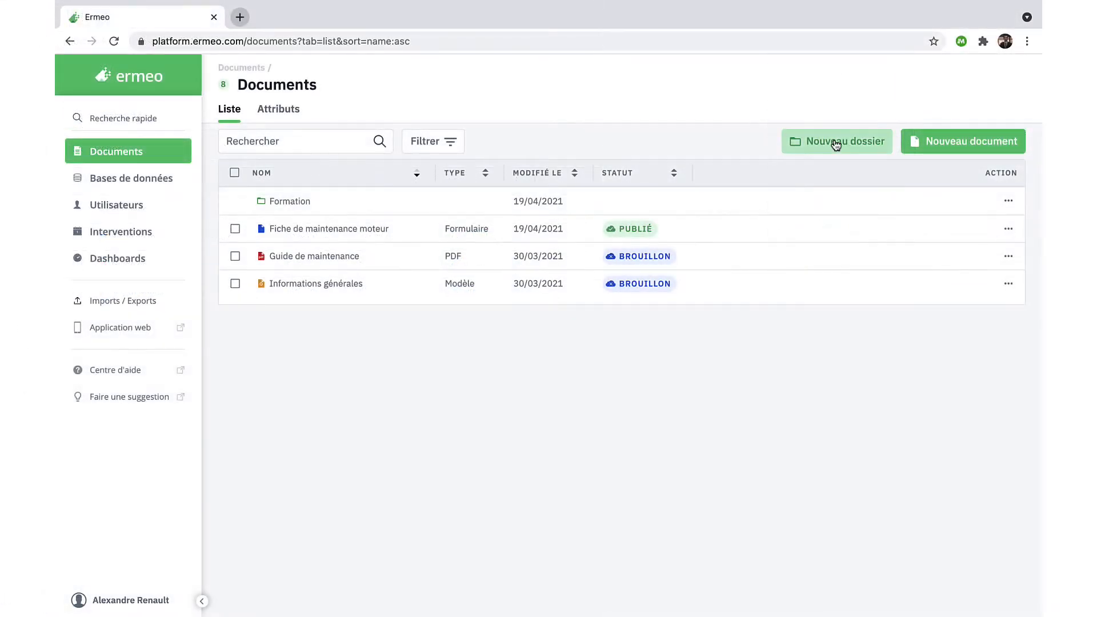
# Step: Create a new Formulaire-type document titled 'Fiche de maintenance moteur' via Nouveau document
pyautogui.click(934, 140)
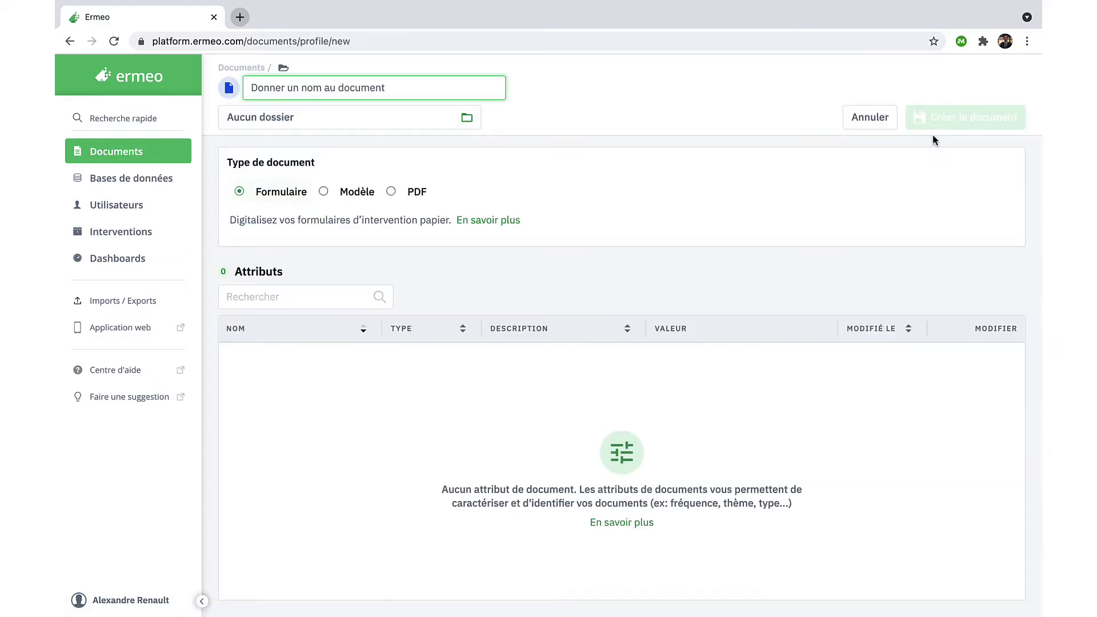
pyautogui.write('Fiche de ')
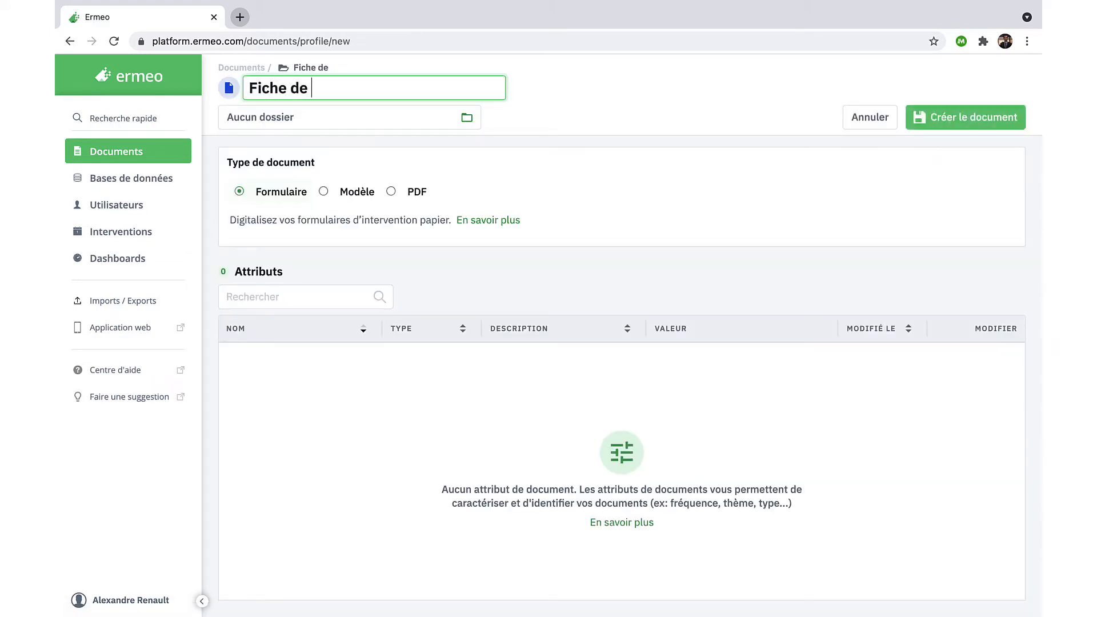
pyautogui.write('maintenance m')
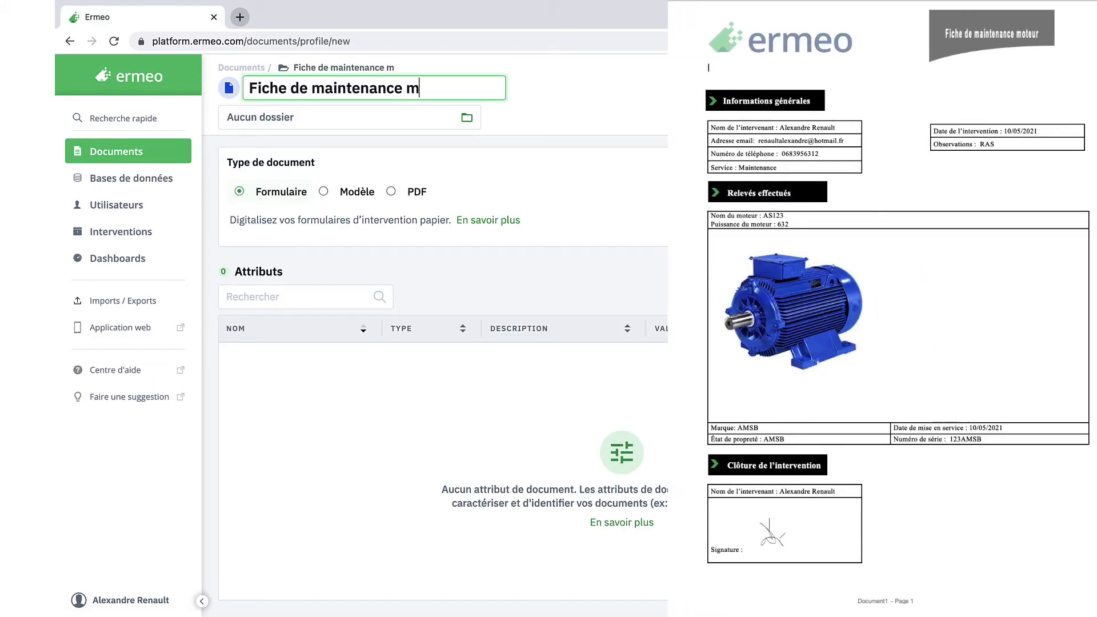
pyautogui.write('oteur')
pyautogui.click(289, 204)
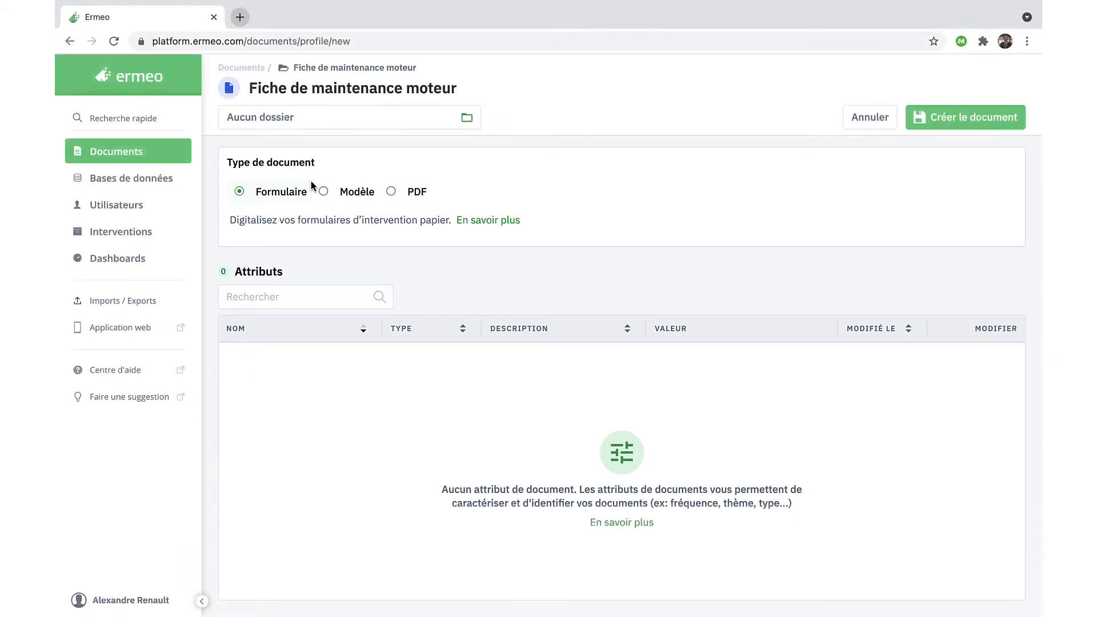
pyautogui.click(930, 116)
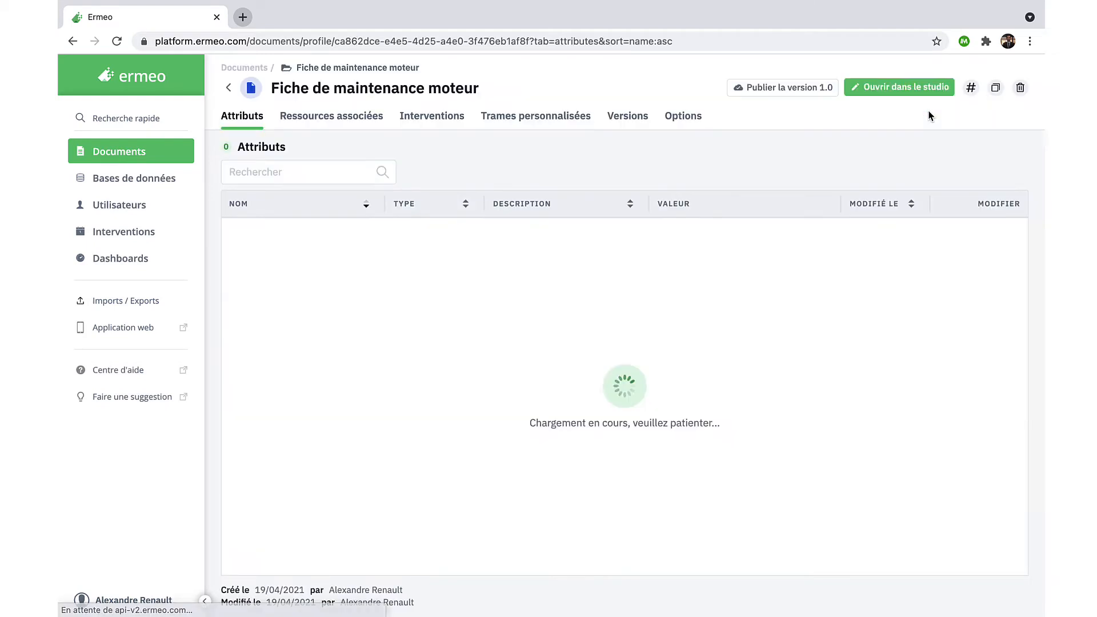
# Step: Open 'Fiche de maintenance moteur' in the editing studio and try placing a Texte tile on the empty canvas
pyautogui.click(900, 91)
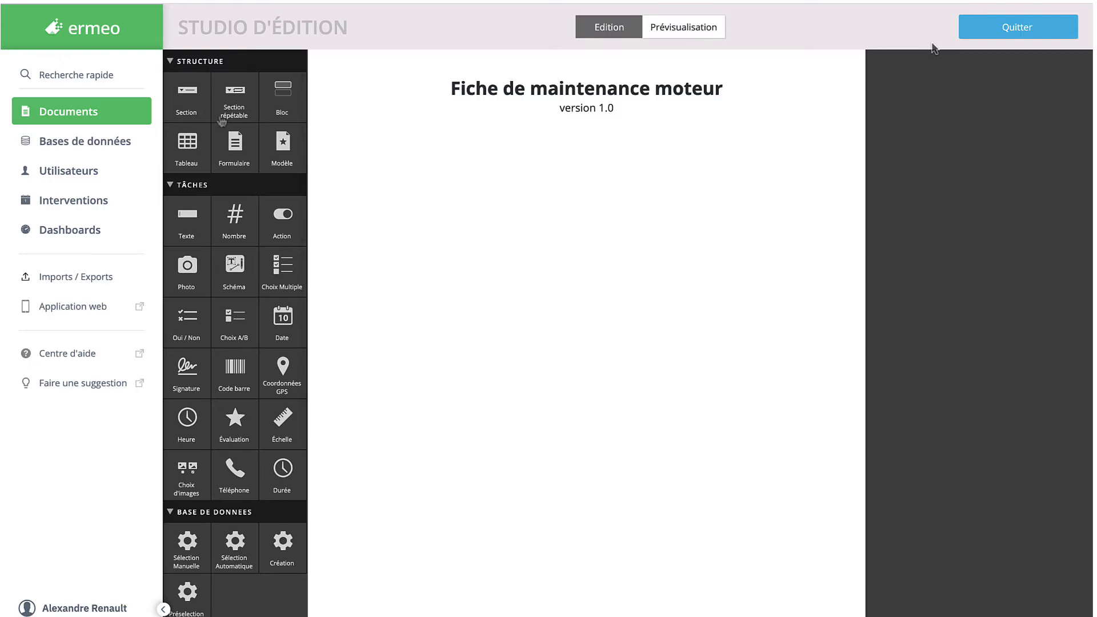
pyautogui.moveTo(187, 216); pyautogui.dragTo(394, 172)
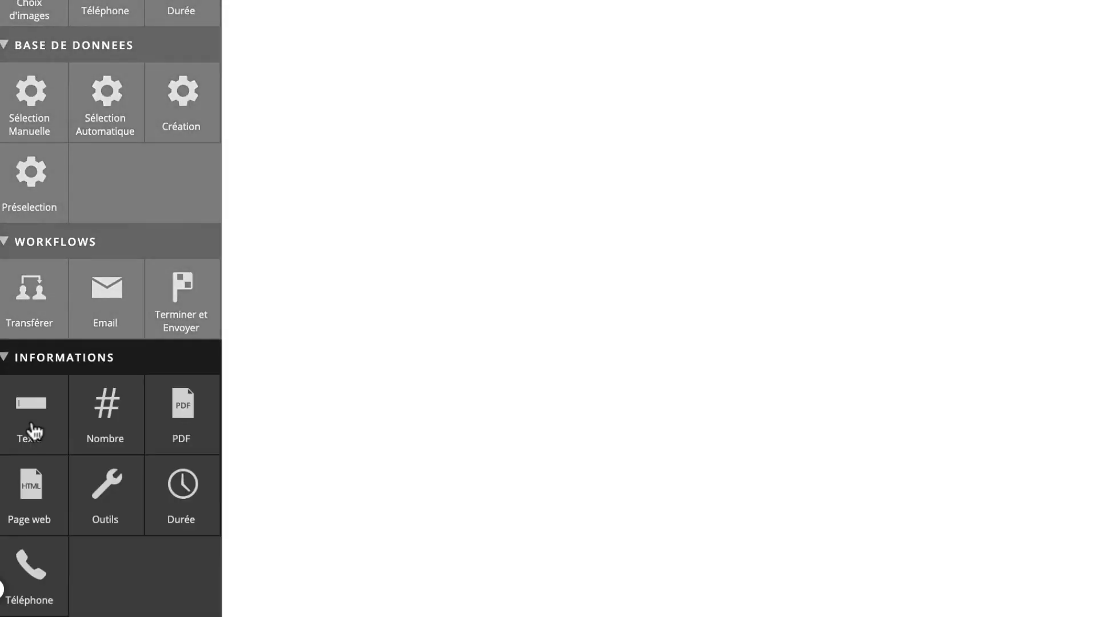
pyautogui.moveTo(35, 432)
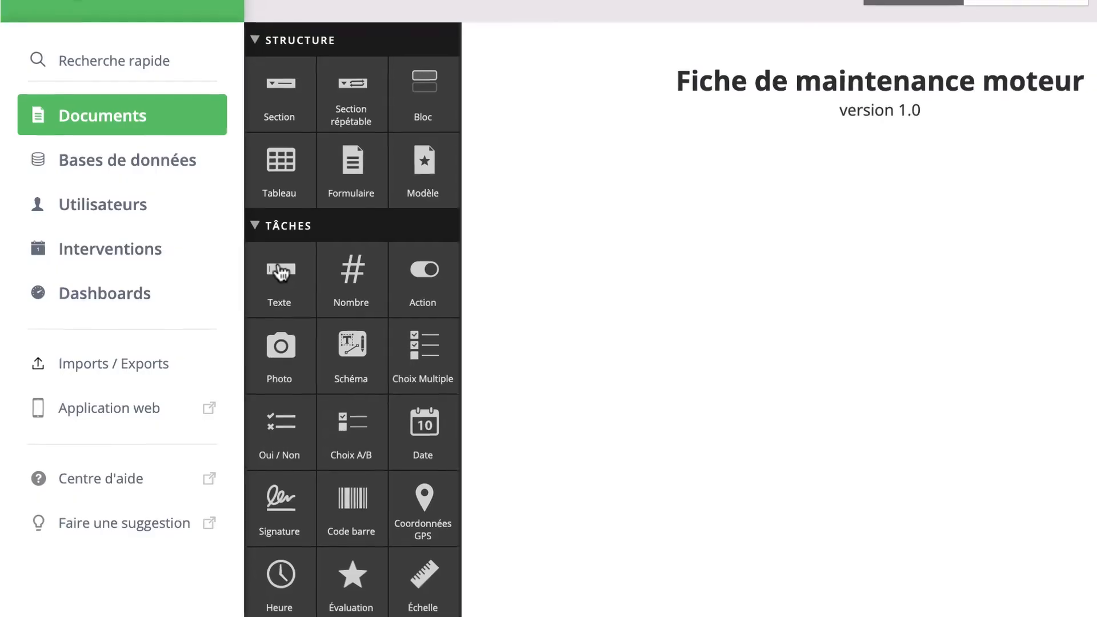
# Step: Add Texte 'Nom et prénom', Date 'Date d'intervention' and Heure 'Heure d'intervention' fields to the form
pyautogui.moveTo(223, 252); pyautogui.dragTo(411, 208)
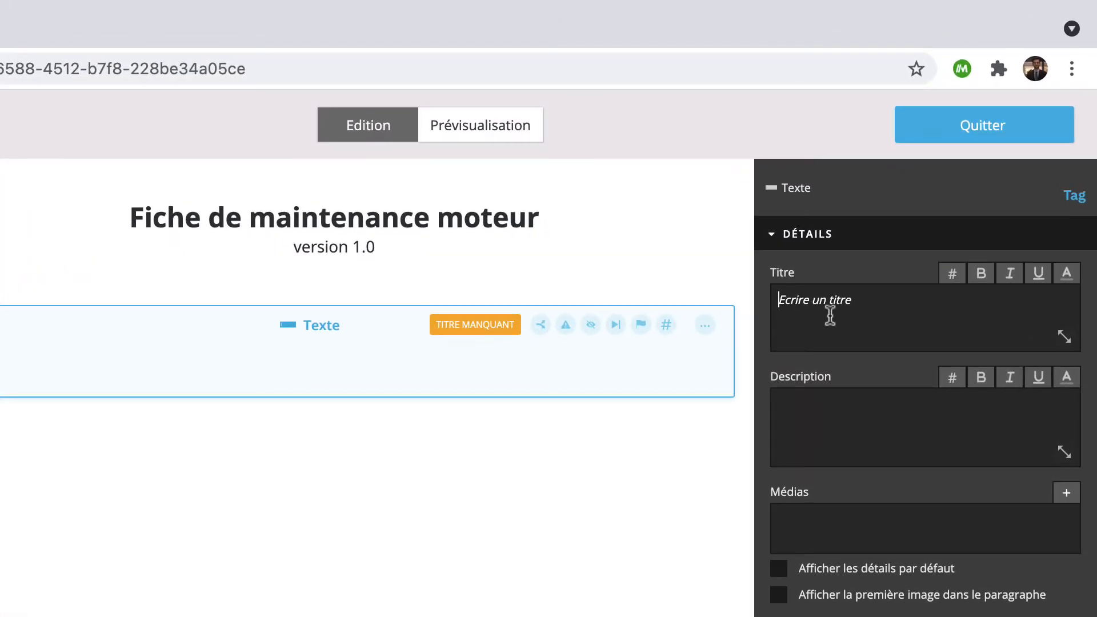
pyautogui.write('Nom et pré')
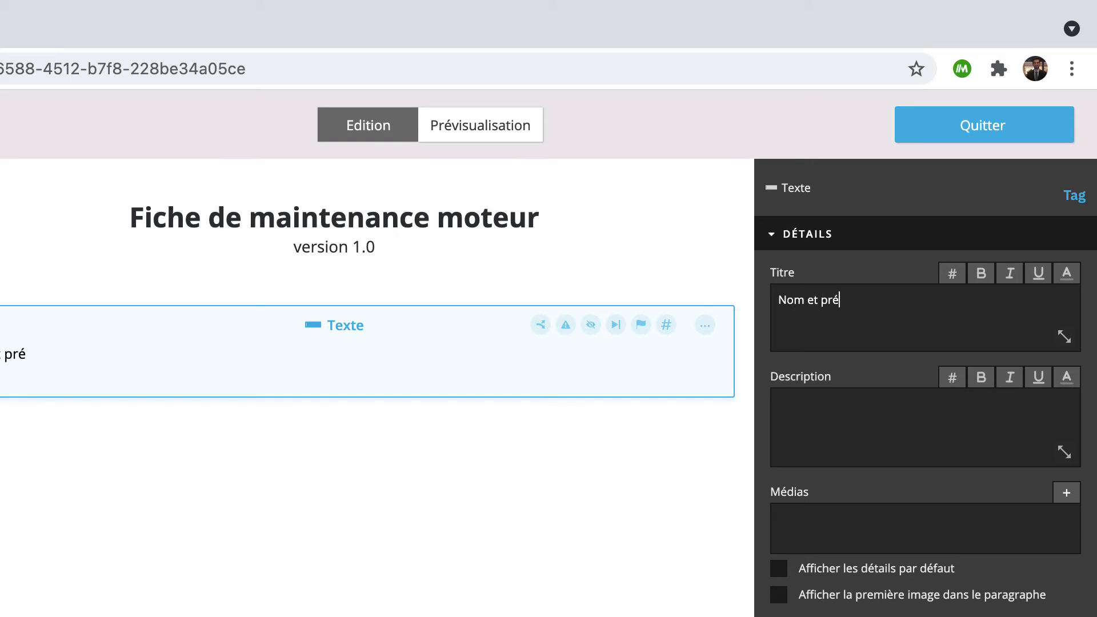
pyautogui.write('nom')
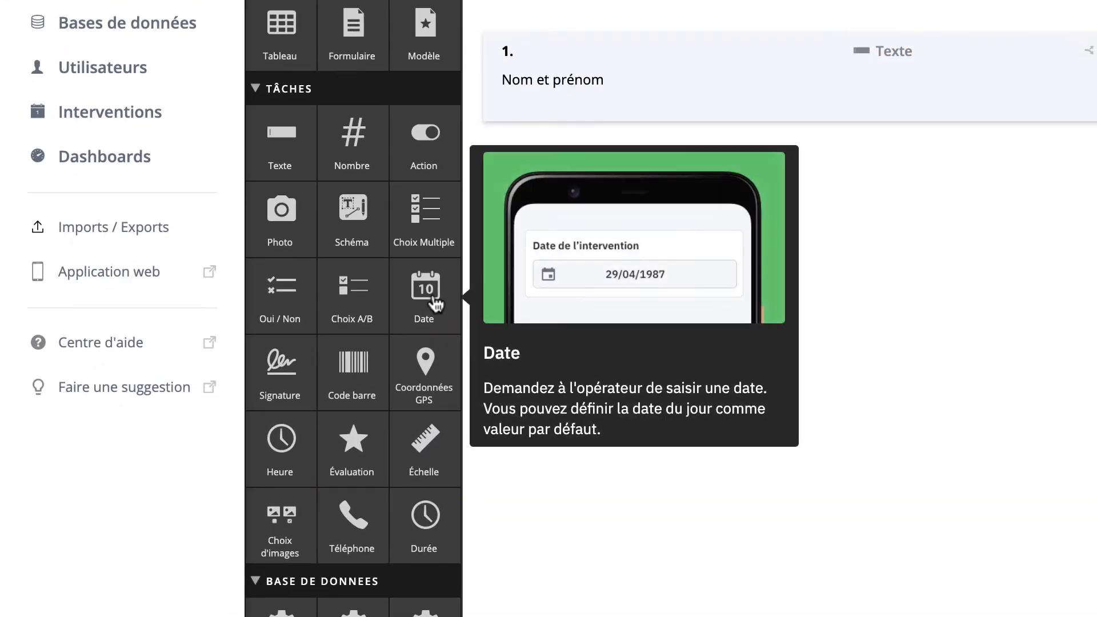
pyautogui.moveTo(409, 367); pyautogui.dragTo(628, 223)
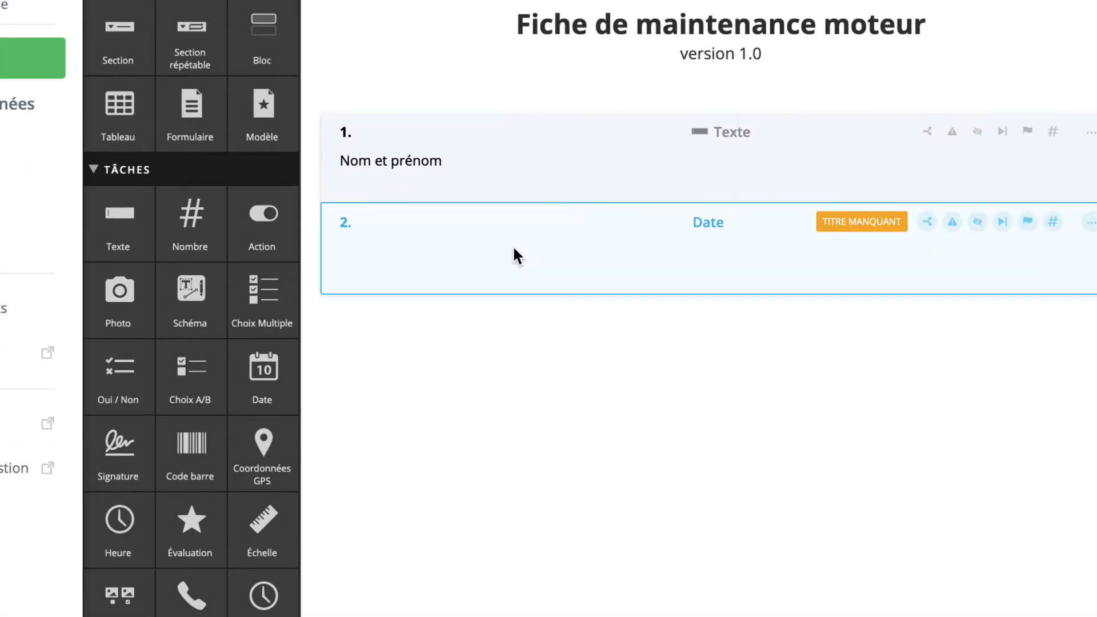
pyautogui.click(514, 249)
pyautogui.click(839, 297)
pyautogui.write("Date d'i")
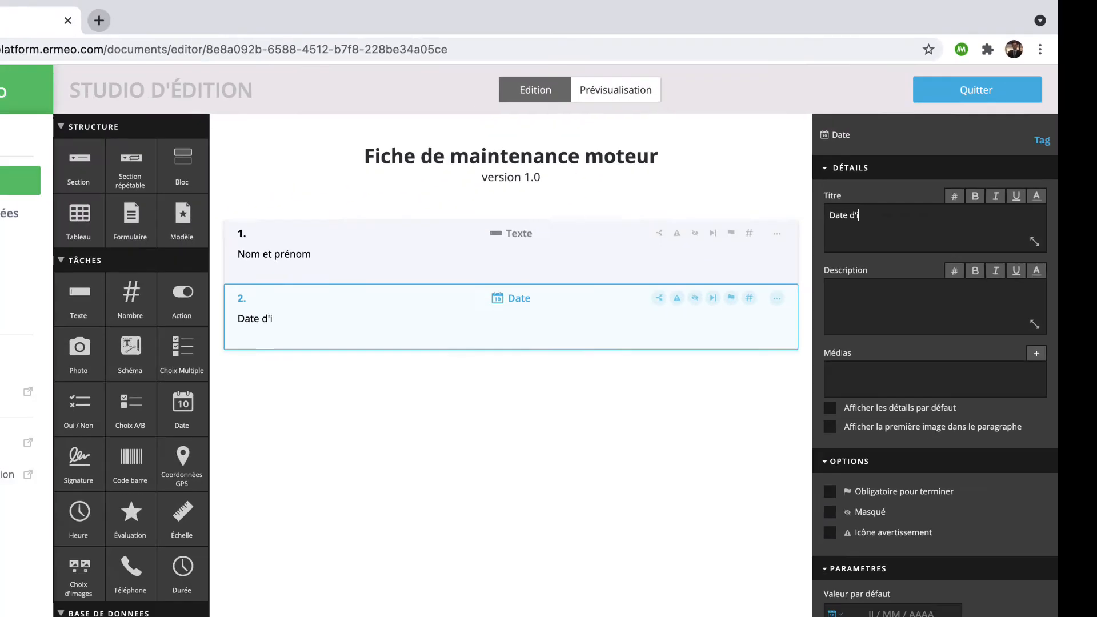
pyautogui.write('ntervention')
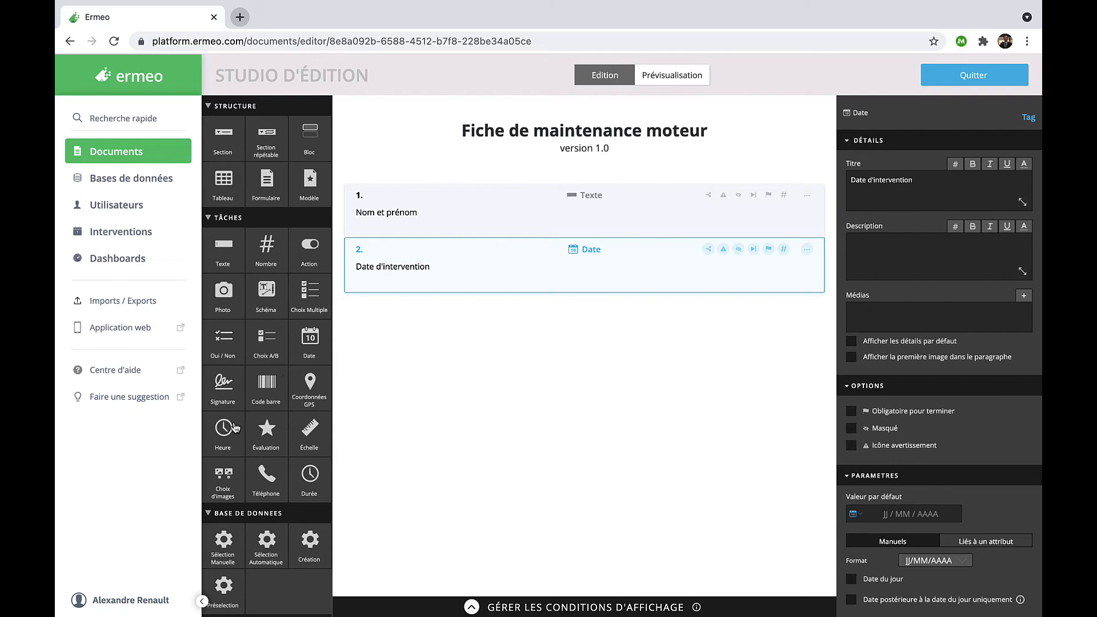
pyautogui.moveTo(227, 440); pyautogui.dragTo(466, 326)
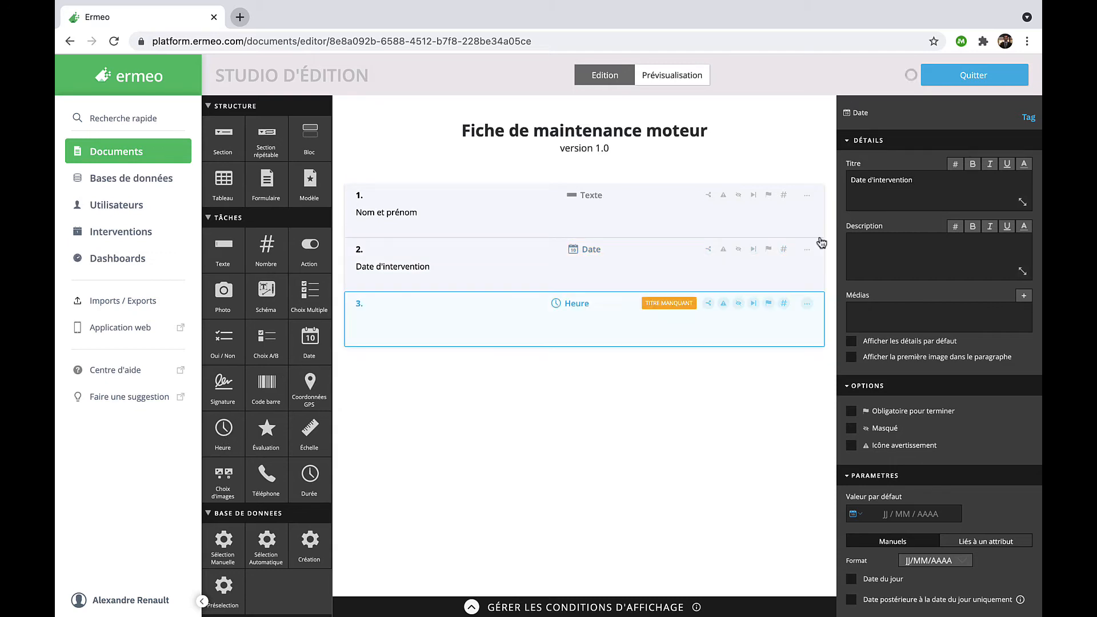
pyautogui.write("Heure d'i")
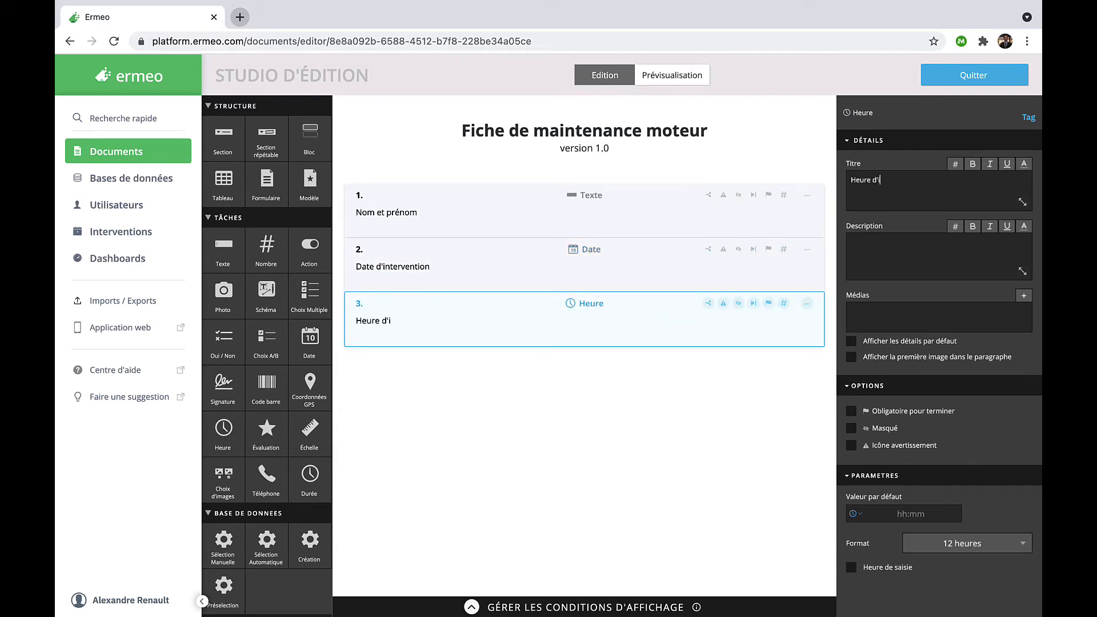
pyautogui.write('nterventiin')
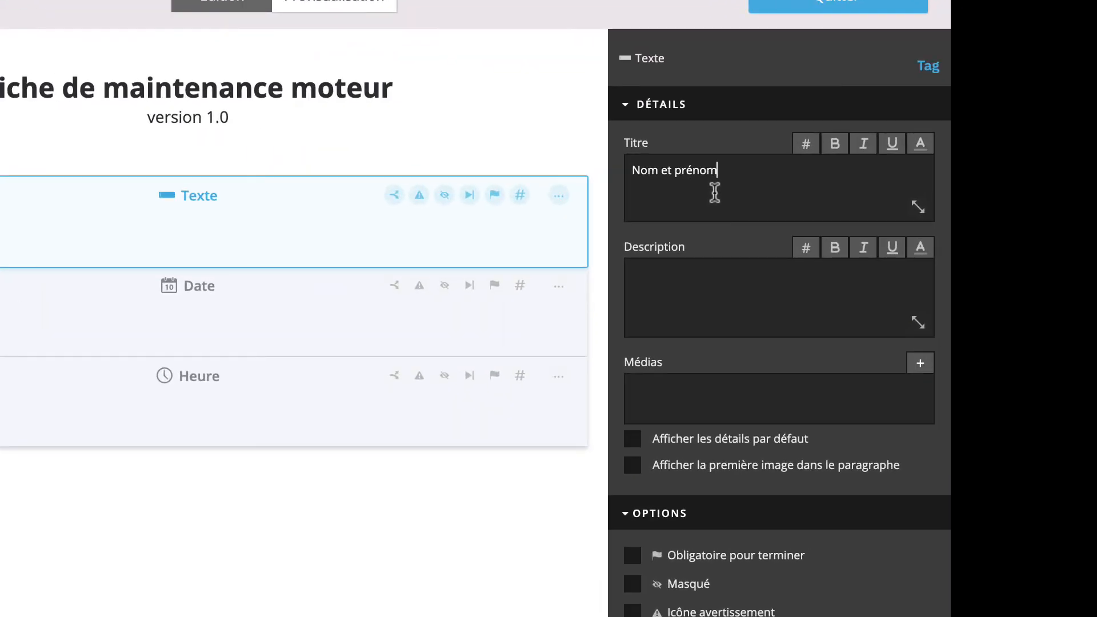
# Step: Tick Obligatoire pour terminer on the 'Nom et prénom' text field
pyautogui.click(718, 293)
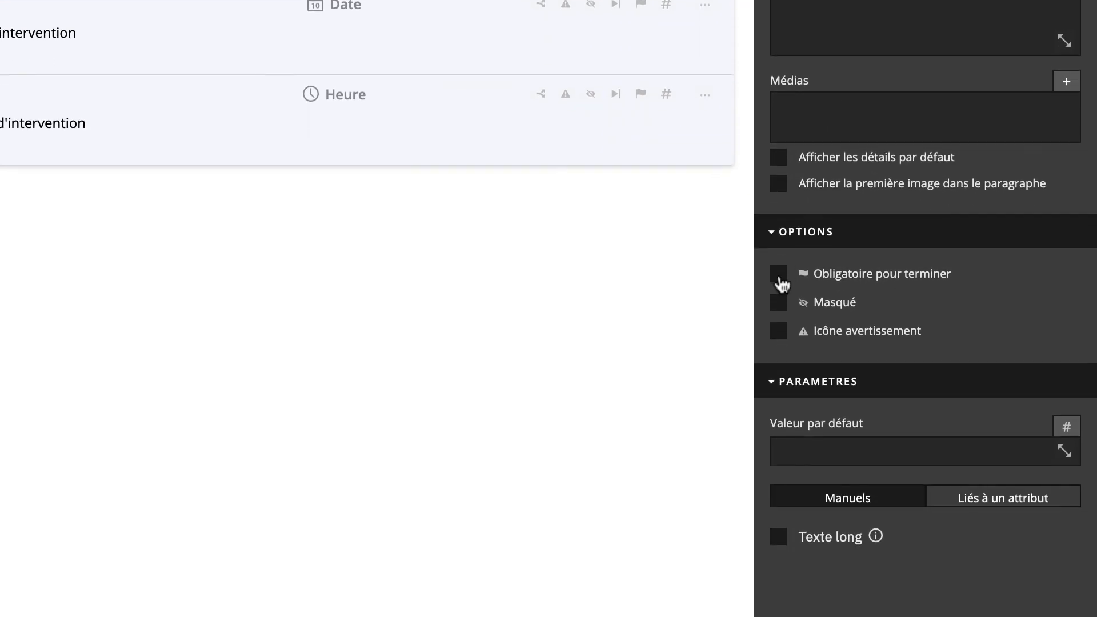
pyautogui.click(779, 274)
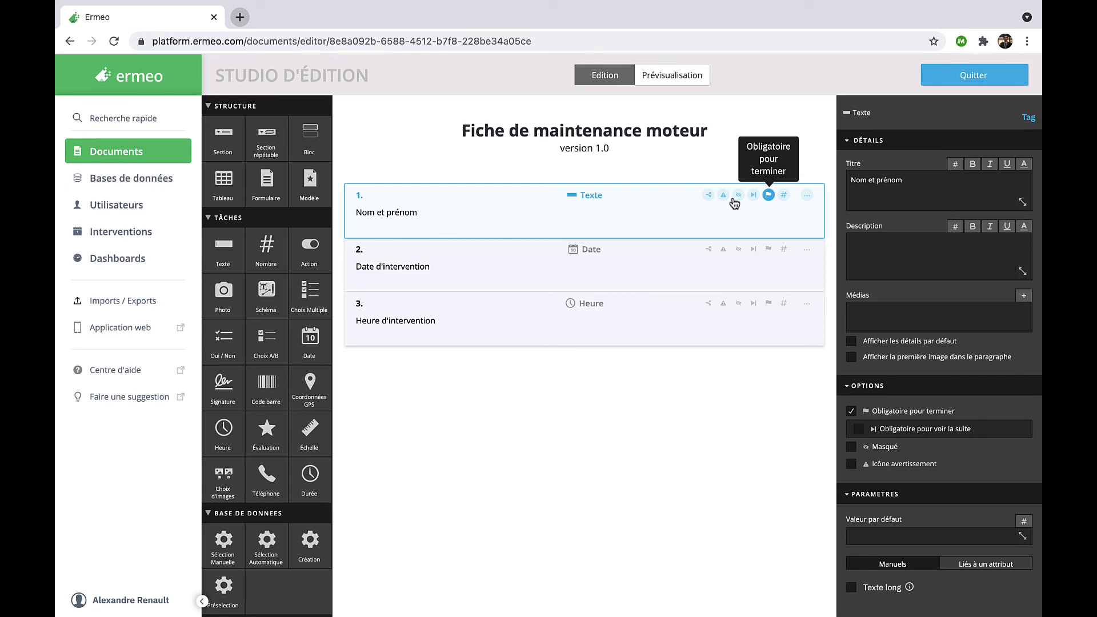
# Step: Start a test intervention in the phone preview and enter a person's full name in Nom et prénom
pyautogui.click(666, 78)
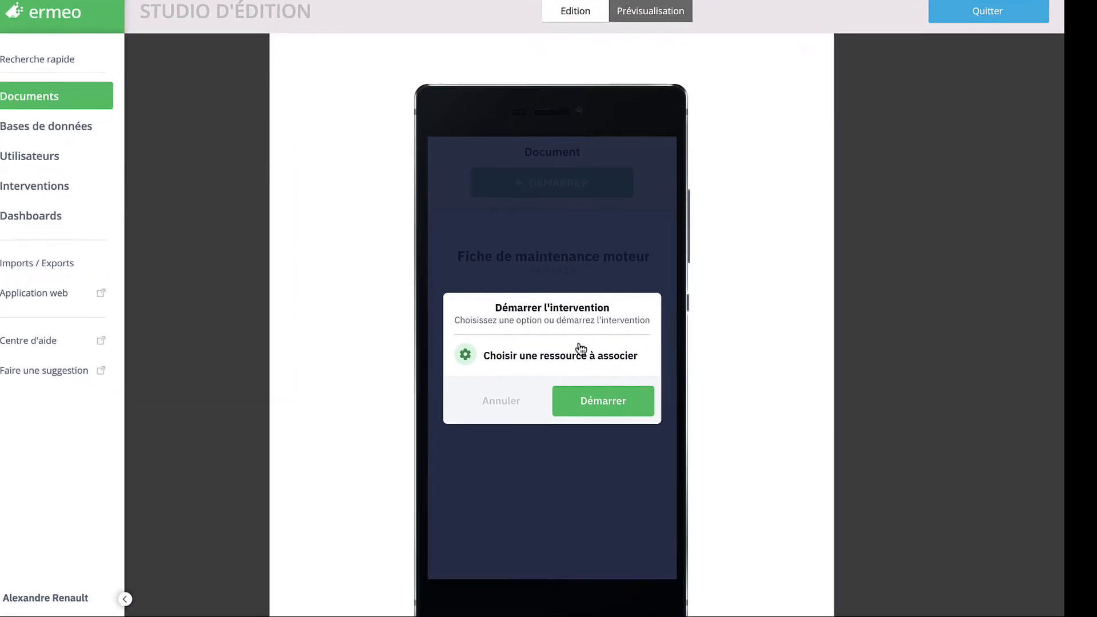
pyautogui.click(583, 402)
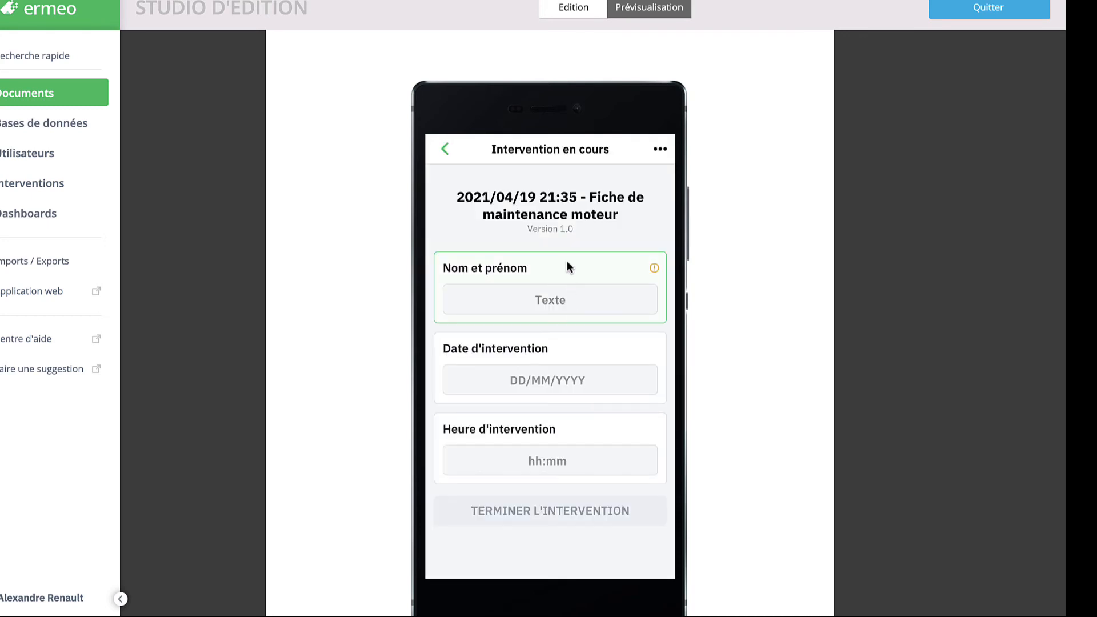
pyautogui.click(558, 295)
# Step: Set date 19/04/2021 and time 09:35 PM, then finish and confirm the intervention
pyautogui.click(552, 389)
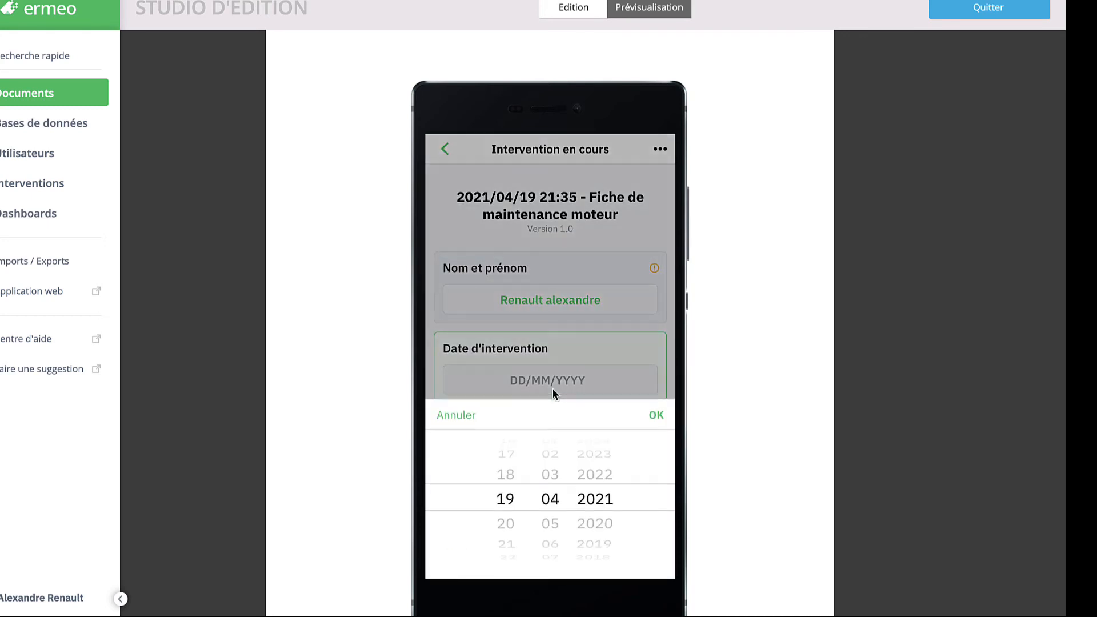
pyautogui.click(656, 415)
pyautogui.click(656, 415)
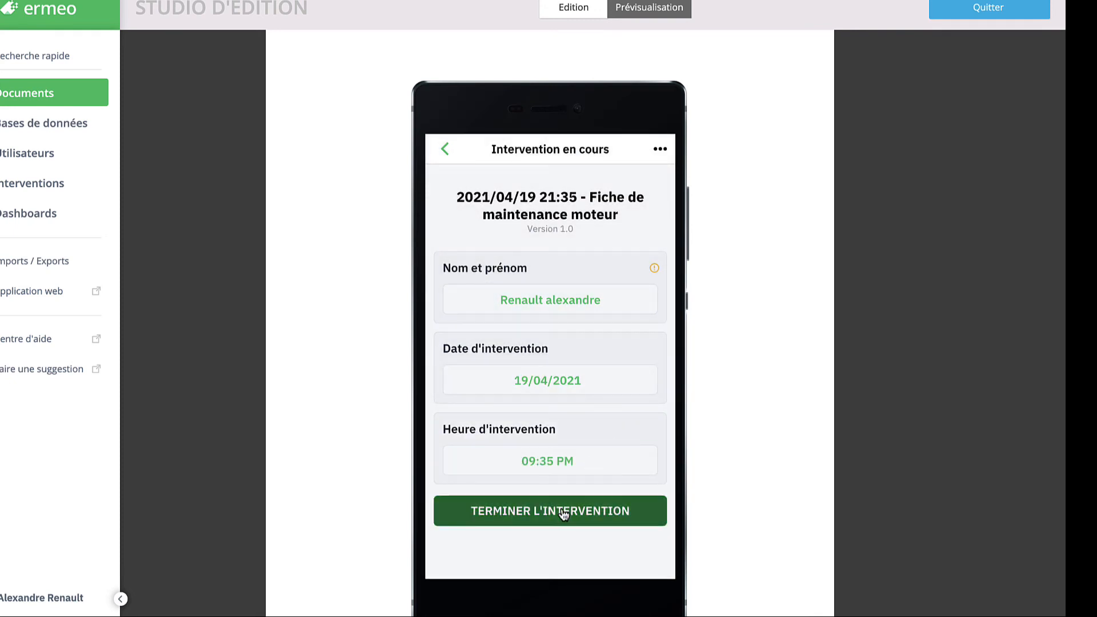
pyautogui.click(563, 512)
pyautogui.click(602, 381)
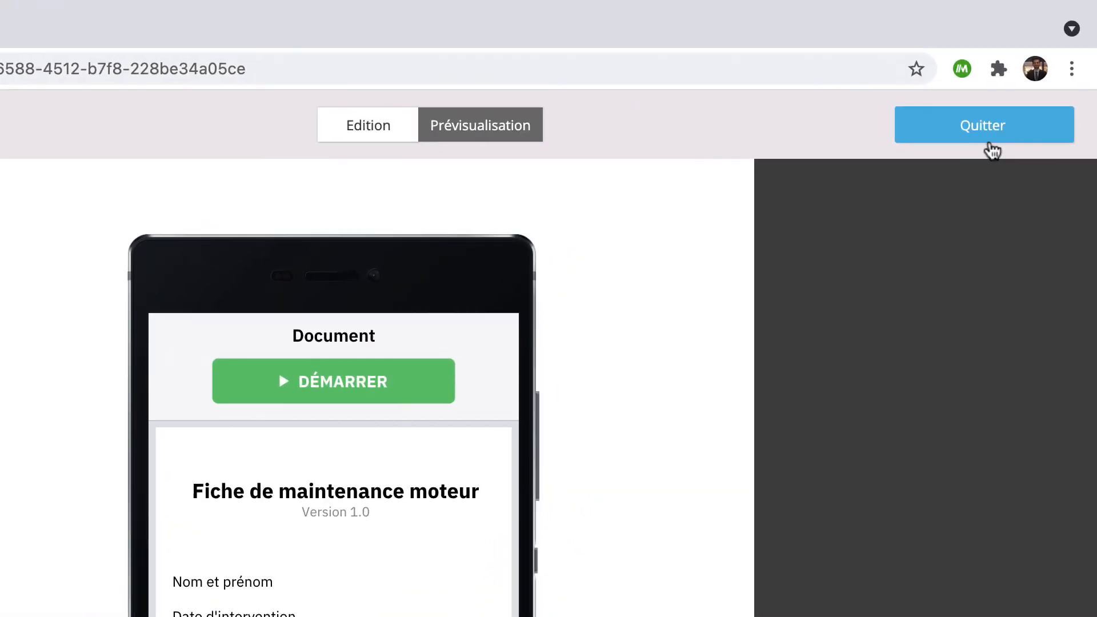
# Step: Quit the editing studio to bring up the 'Rendre cette version active ?' prompt
pyautogui.click(990, 147)
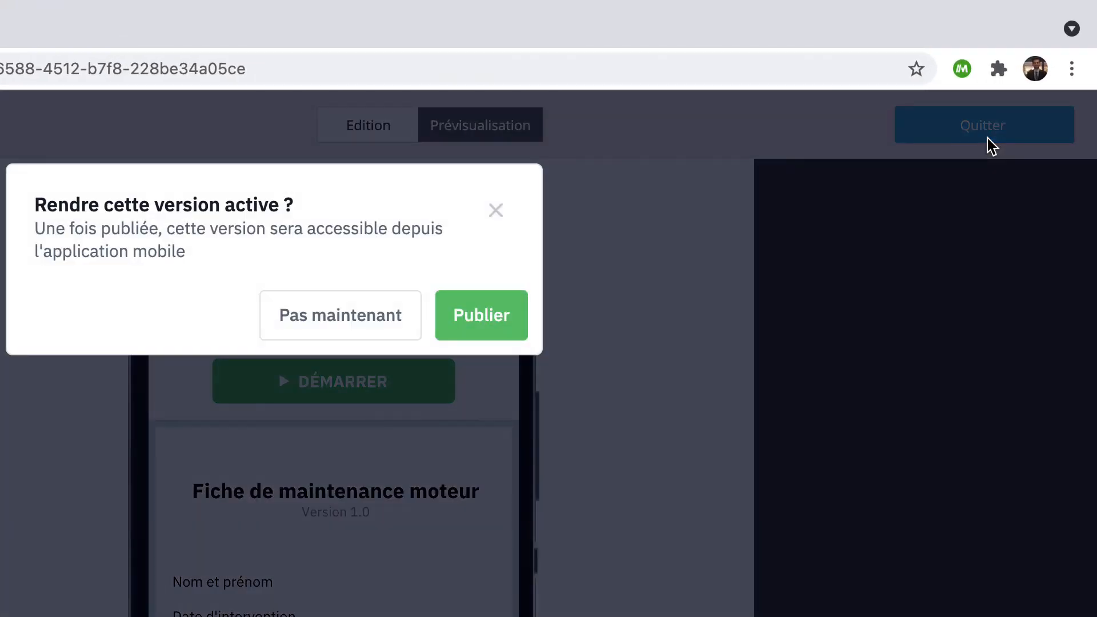